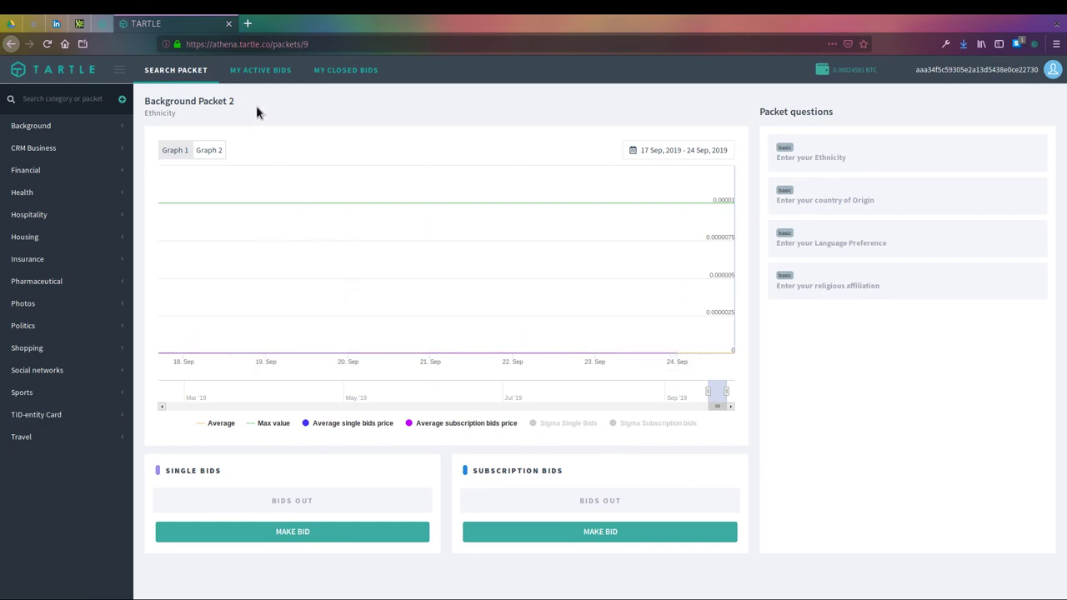
# - Collapse and reopen the category sidebar, then highlight the Background Packet 2 title
pyautogui.click(120, 73)
pyautogui.click(119, 73)
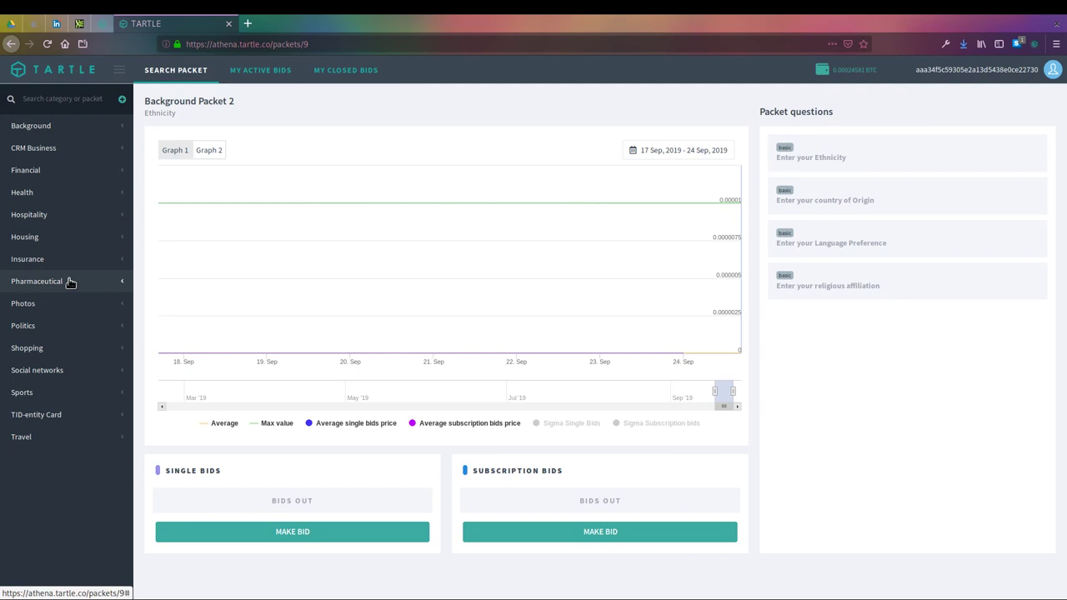
pyautogui.moveTo(241, 105); pyautogui.dragTo(131, 113)
pyautogui.tripleClick(141, 105)
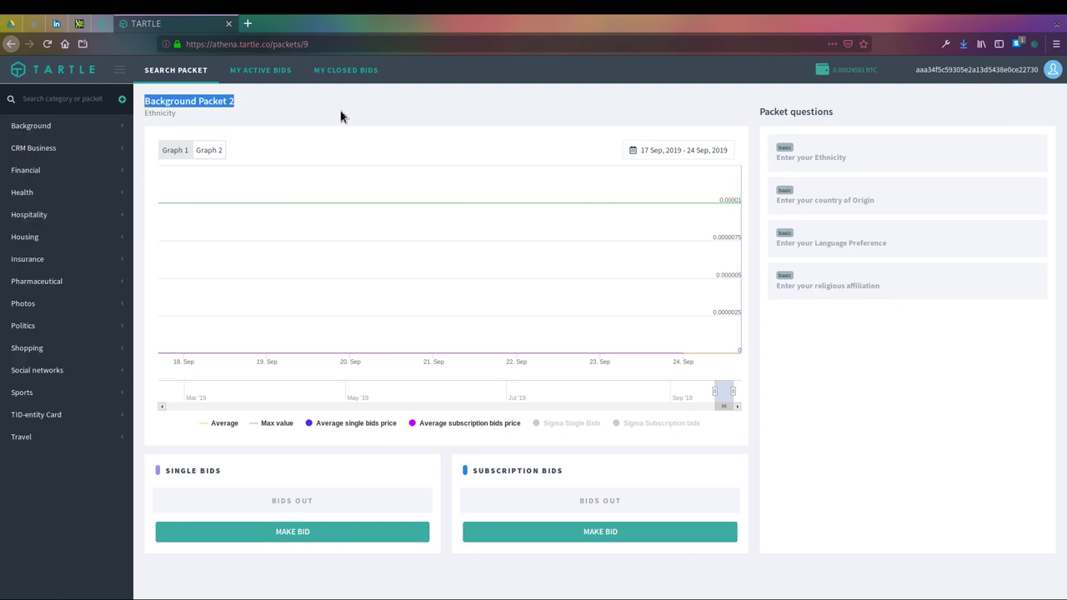
pyautogui.click(291, 111)
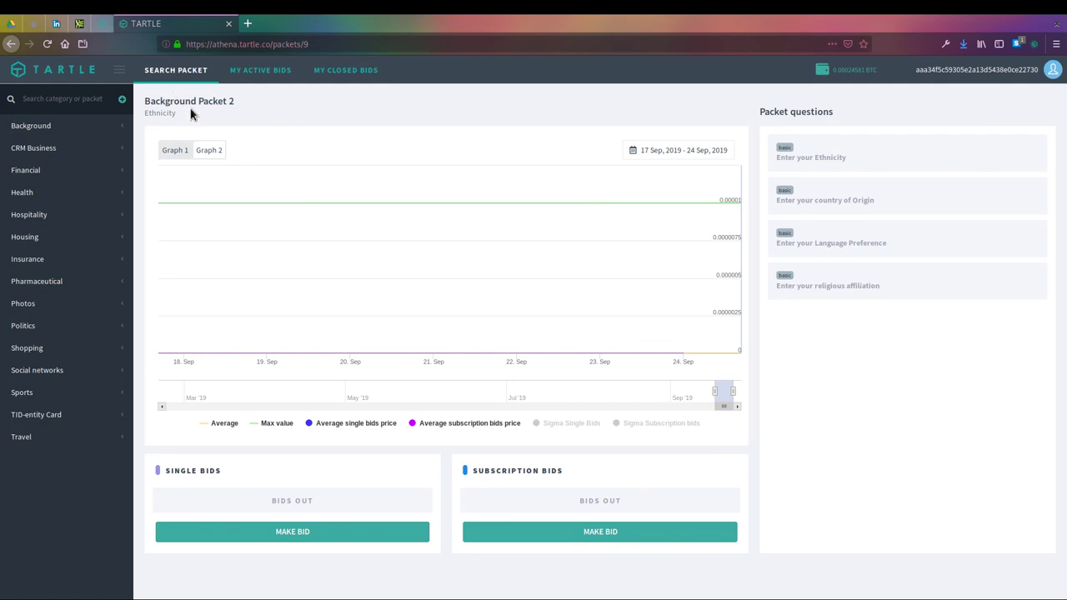
# - Highlight the Ethnicity subtitle and the Packet questions heading, clearing each selection afterwards
pyautogui.moveTo(181, 112); pyautogui.dragTo(143, 118)
pyautogui.click(215, 105)
pyautogui.moveTo(177, 112); pyautogui.dragTo(143, 115)
pyautogui.click(216, 125)
pyautogui.moveTo(759, 114); pyautogui.dragTo(832, 115)
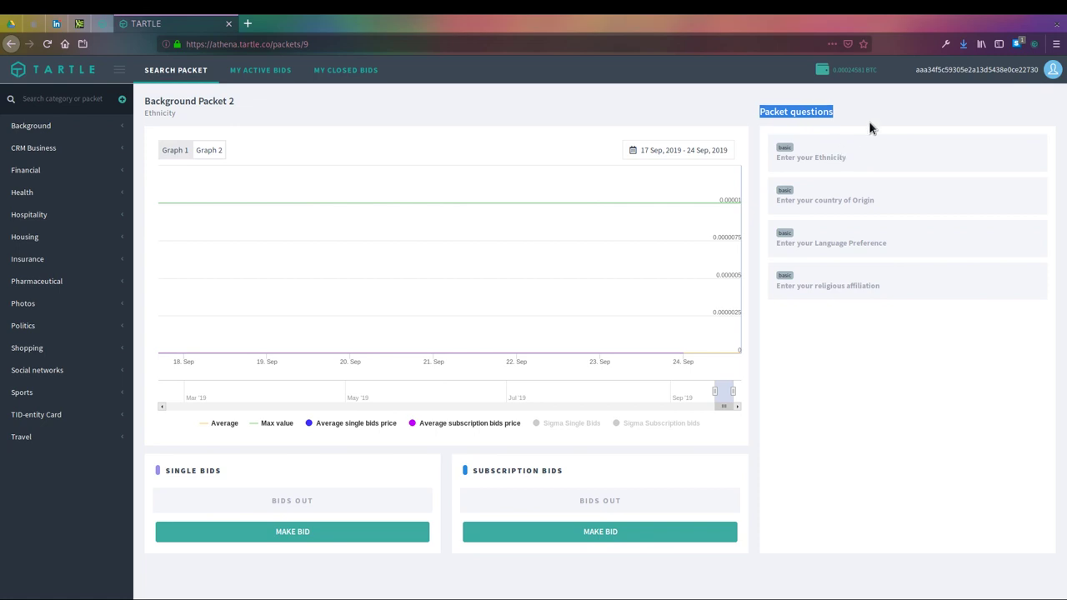
pyautogui.click(864, 140)
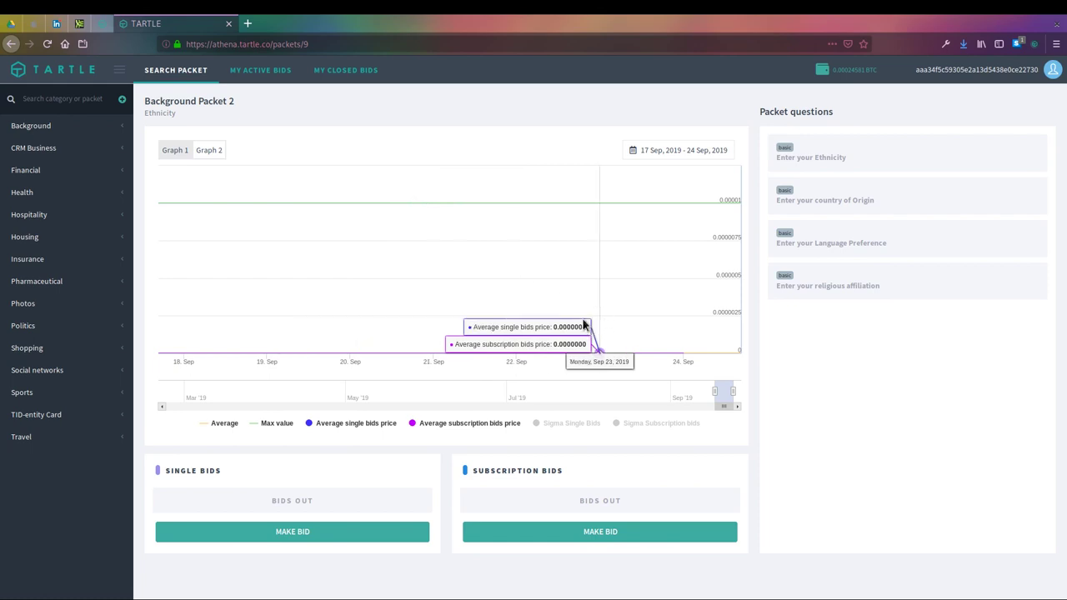
# - Compare Graph 2 and Graph 1, then shift the chart window to 16 Jun – 31 Aug 2019
pyautogui.click(210, 150)
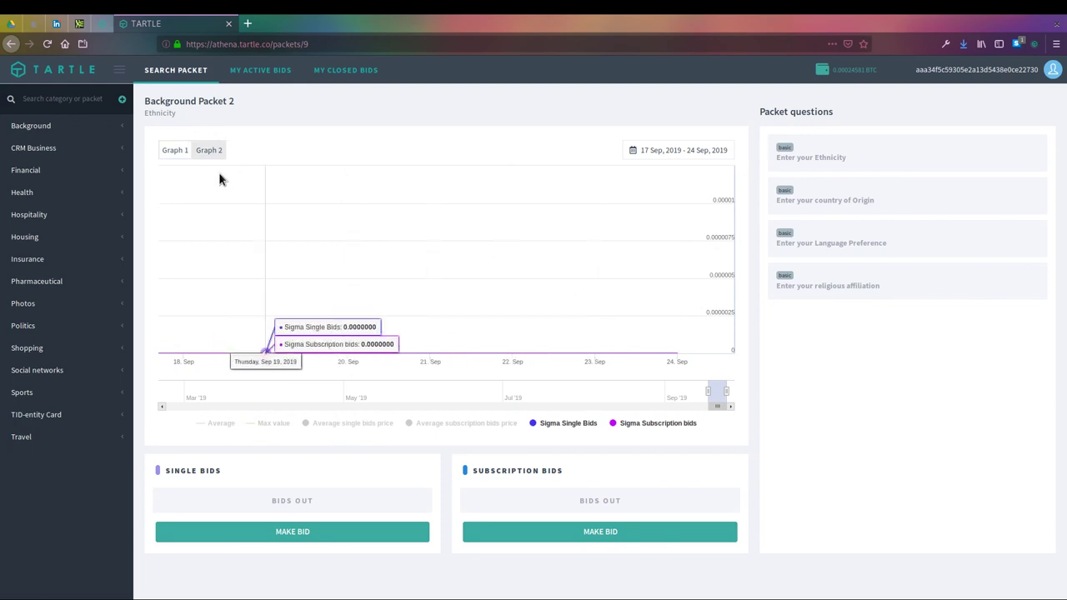
pyautogui.click(174, 151)
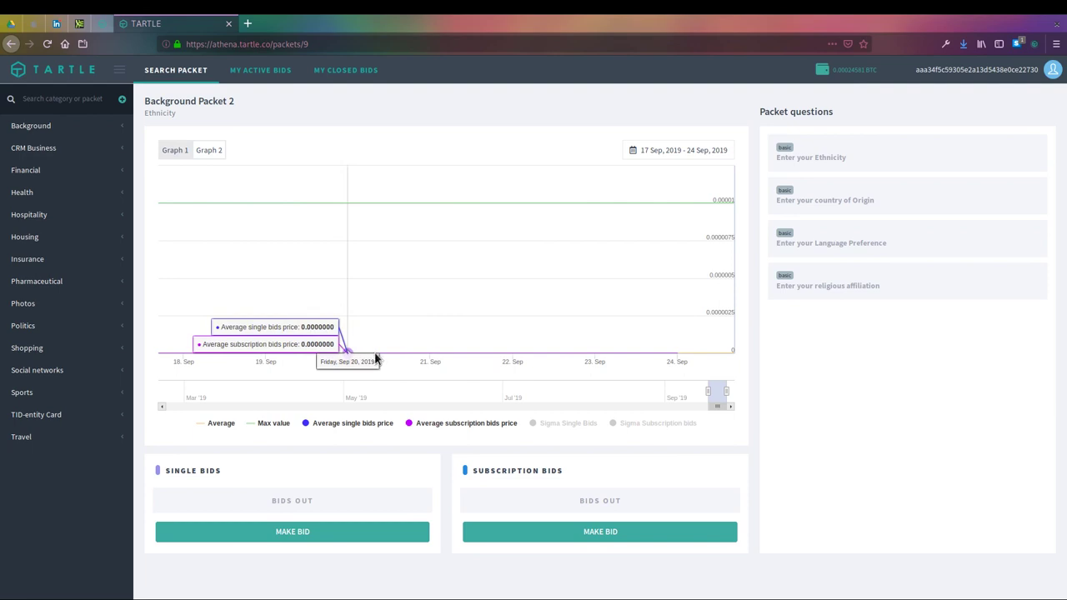
pyautogui.moveTo(714, 404); pyautogui.dragTo(664, 383)
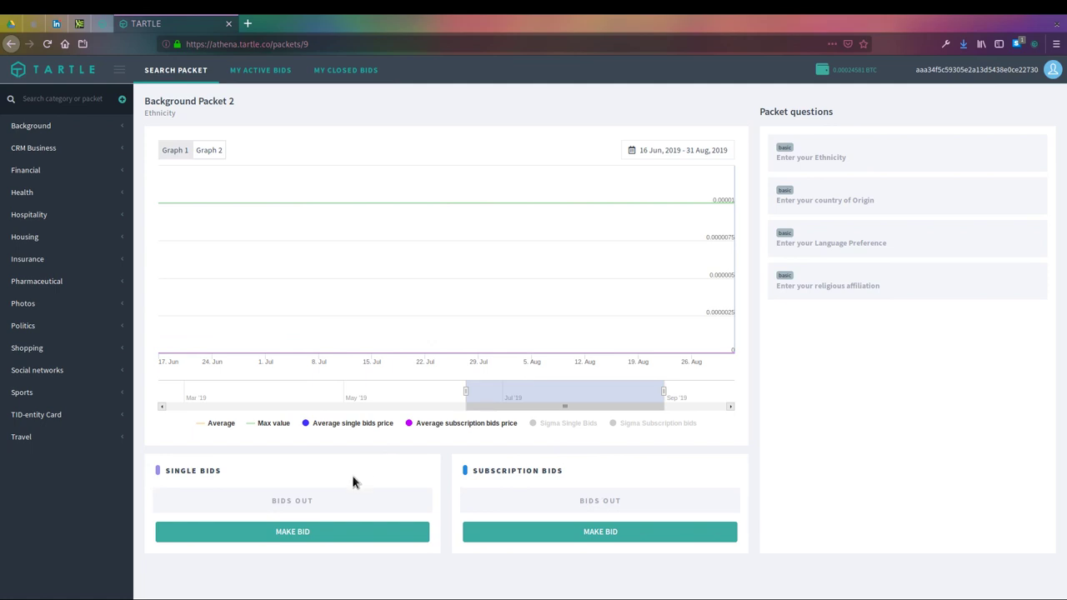
pyautogui.click(323, 535)
pyautogui.click(493, 299)
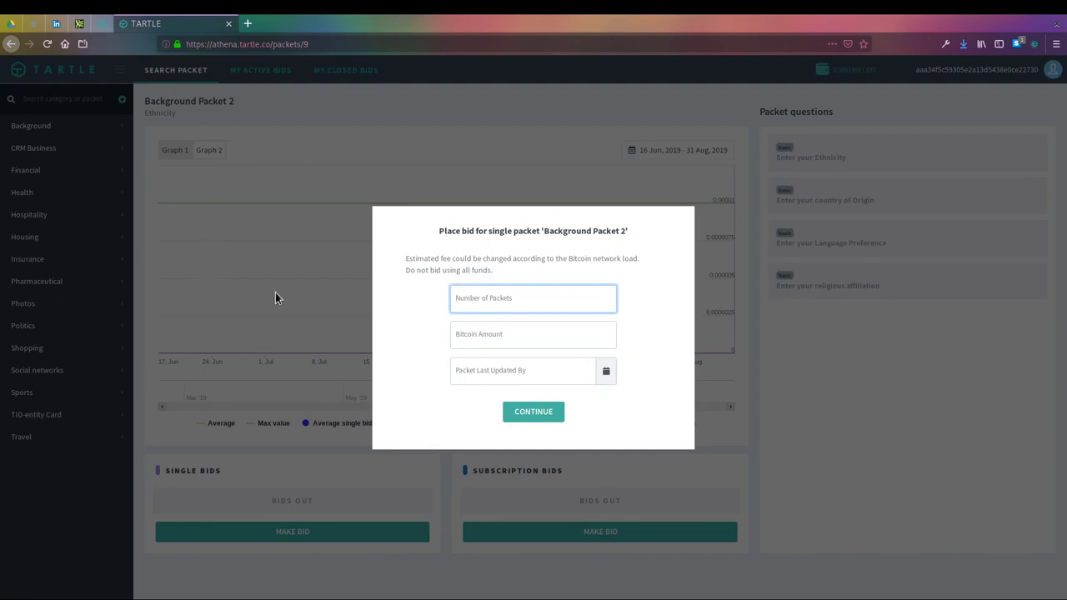
pyautogui.click(502, 332)
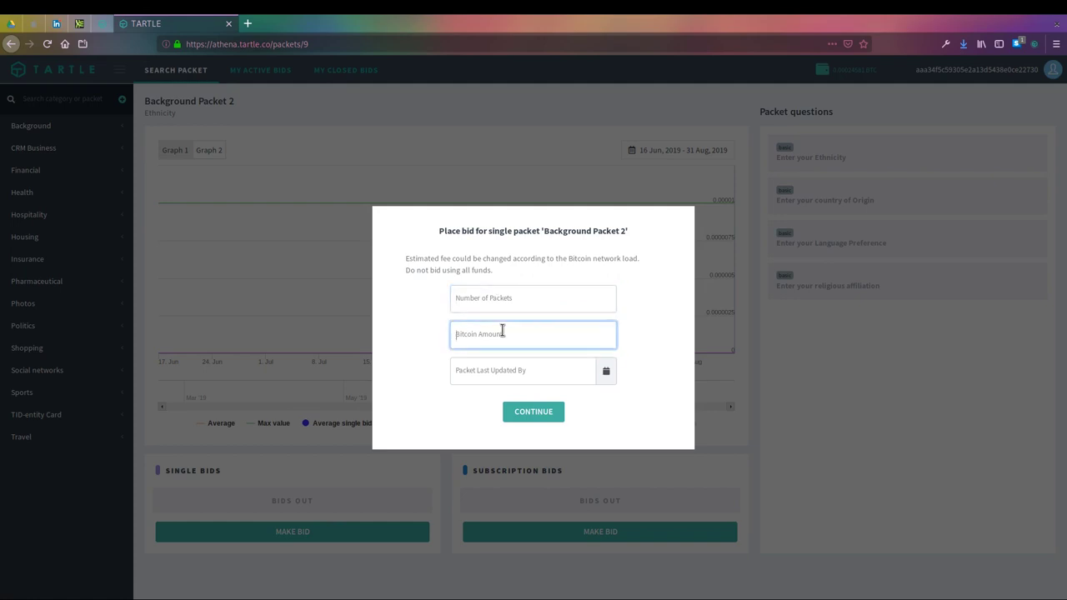
pyautogui.click(468, 291)
pyautogui.write('100')
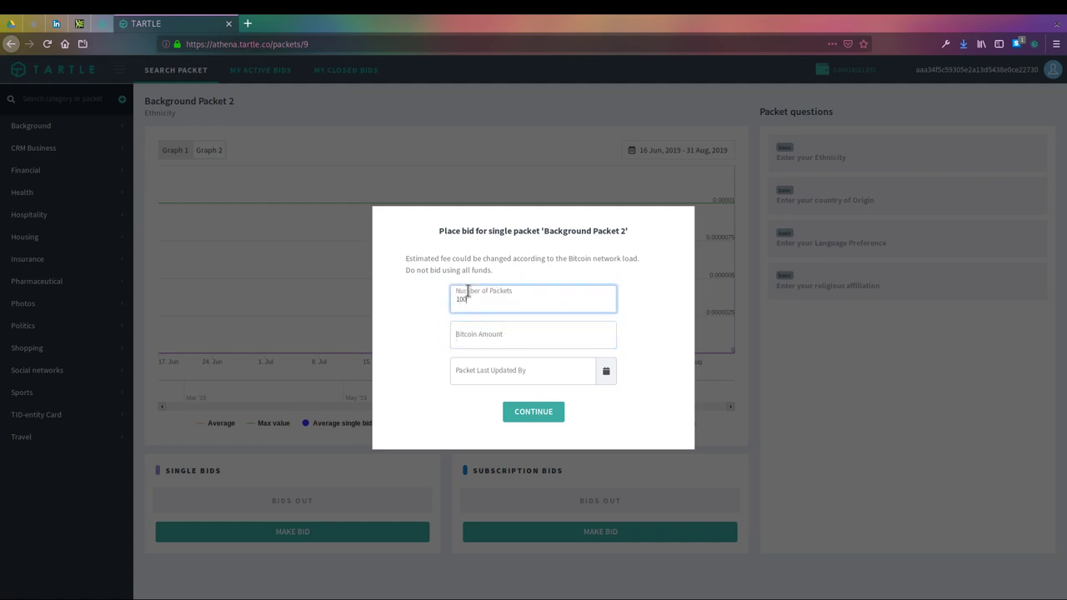
pyautogui.click(507, 334)
pyautogui.write('1')
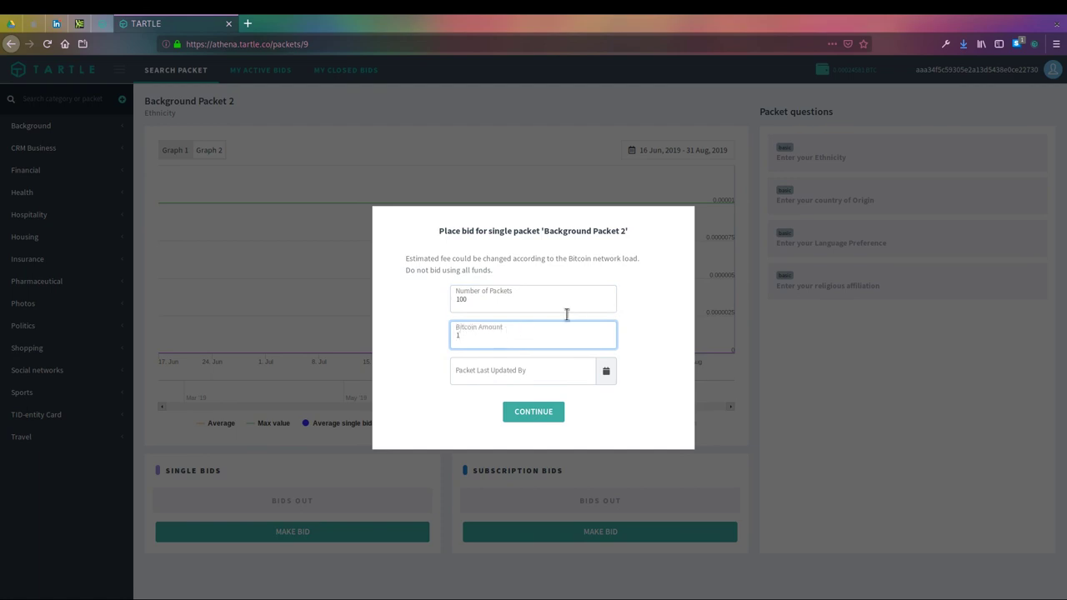
pyautogui.click(455, 347)
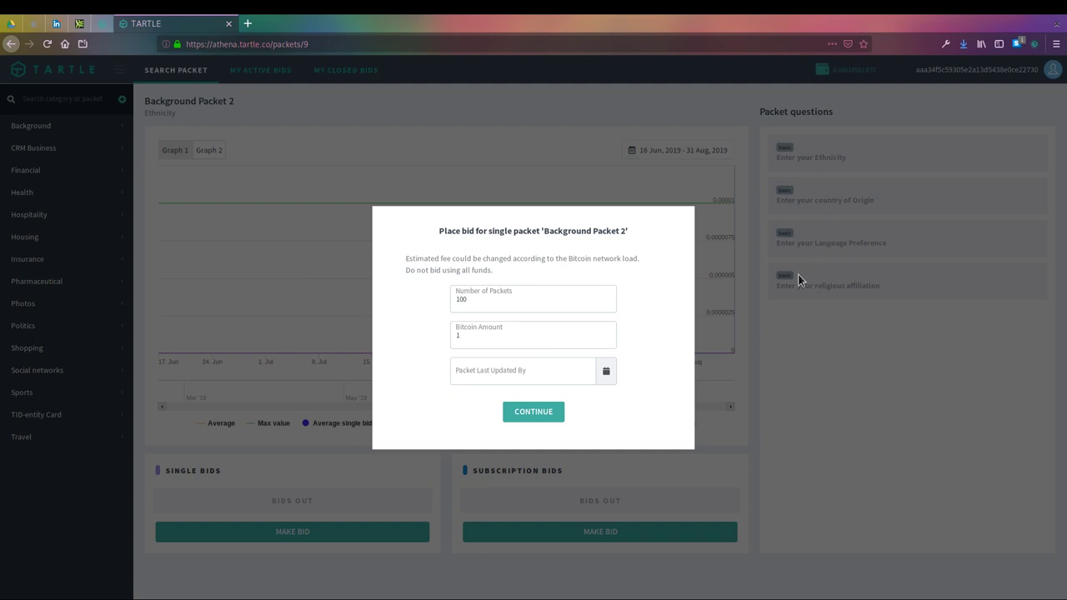
pyautogui.click(540, 375)
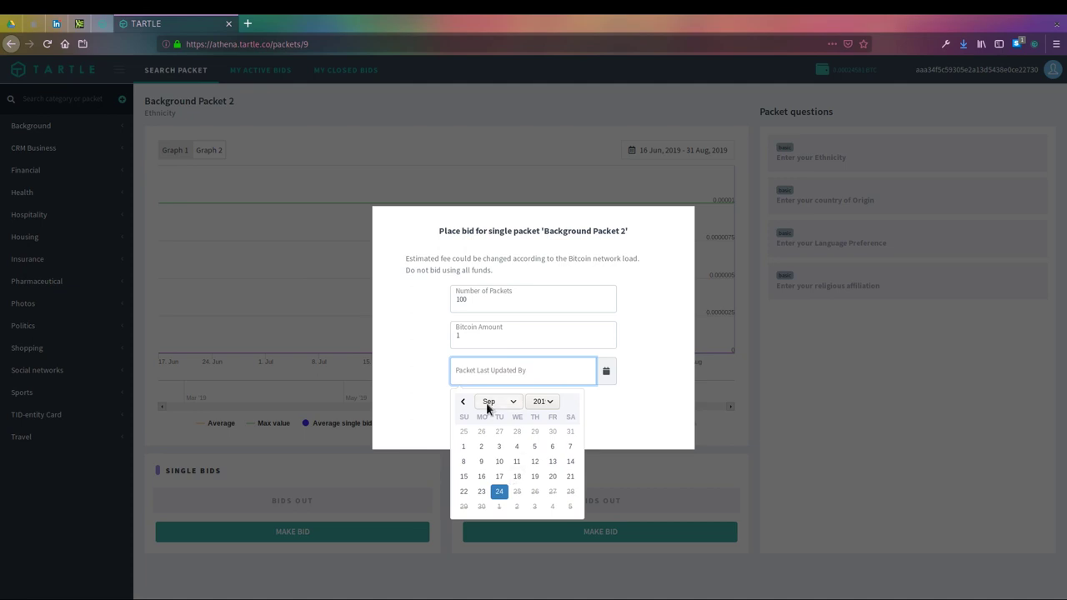
pyautogui.click(518, 462)
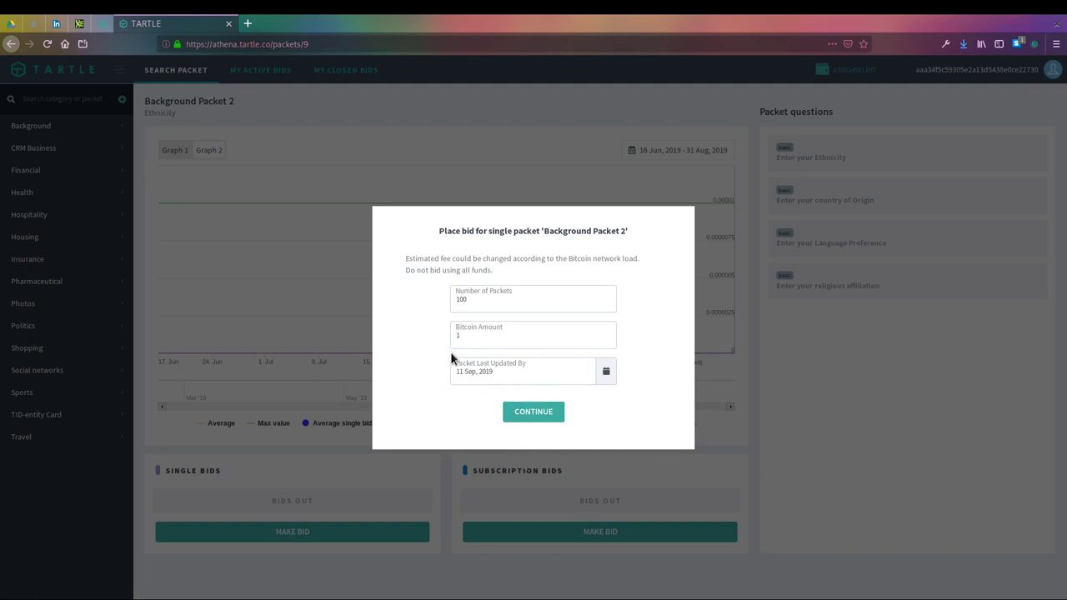
pyautogui.click(542, 367)
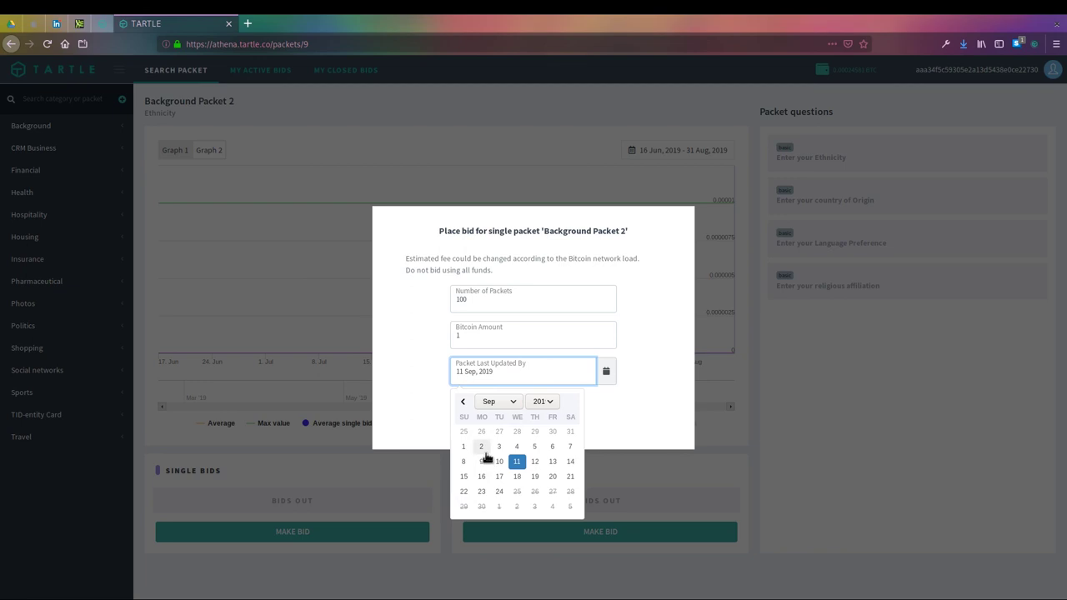
pyautogui.click(612, 424)
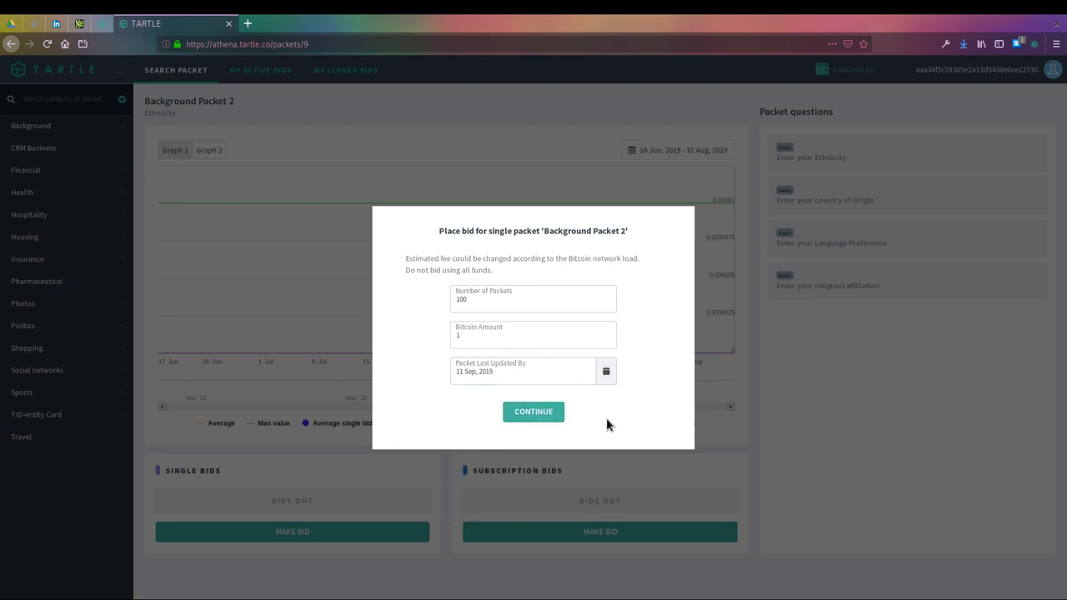
pyautogui.click(538, 421)
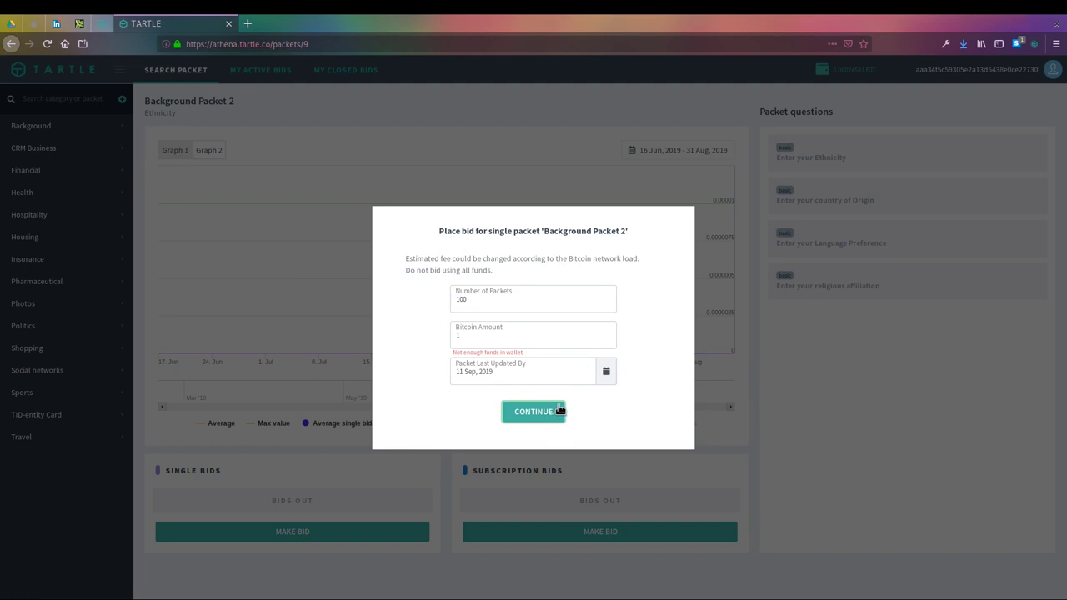
pyautogui.click(807, 465)
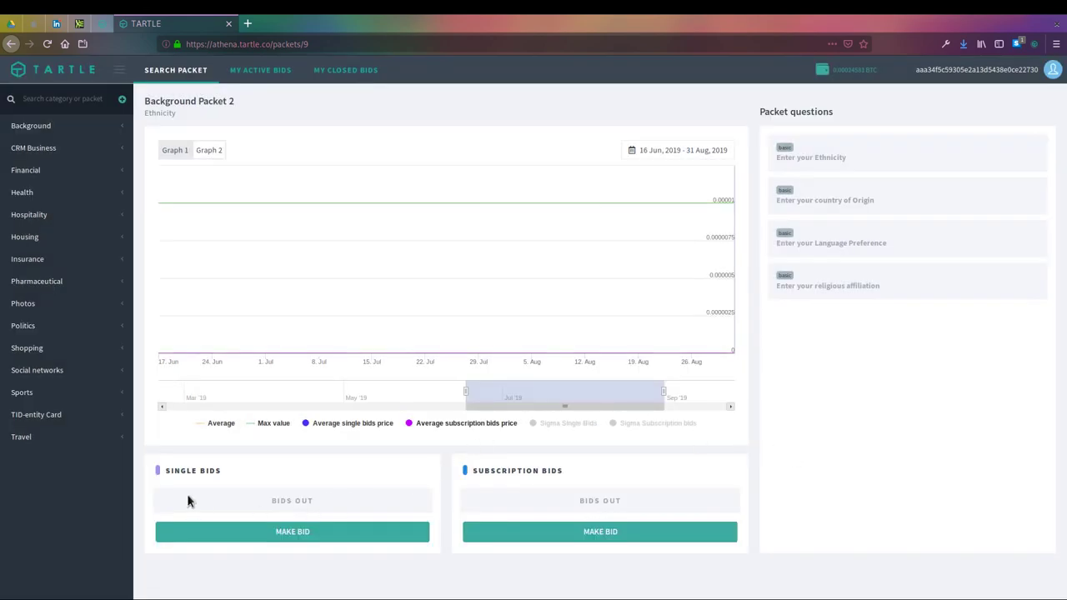
pyautogui.moveTo(250, 472); pyautogui.dragTo(165, 471)
pyautogui.click(266, 469)
pyautogui.moveTo(561, 470); pyautogui.dragTo(452, 471)
pyautogui.click(558, 471)
pyautogui.click(649, 539)
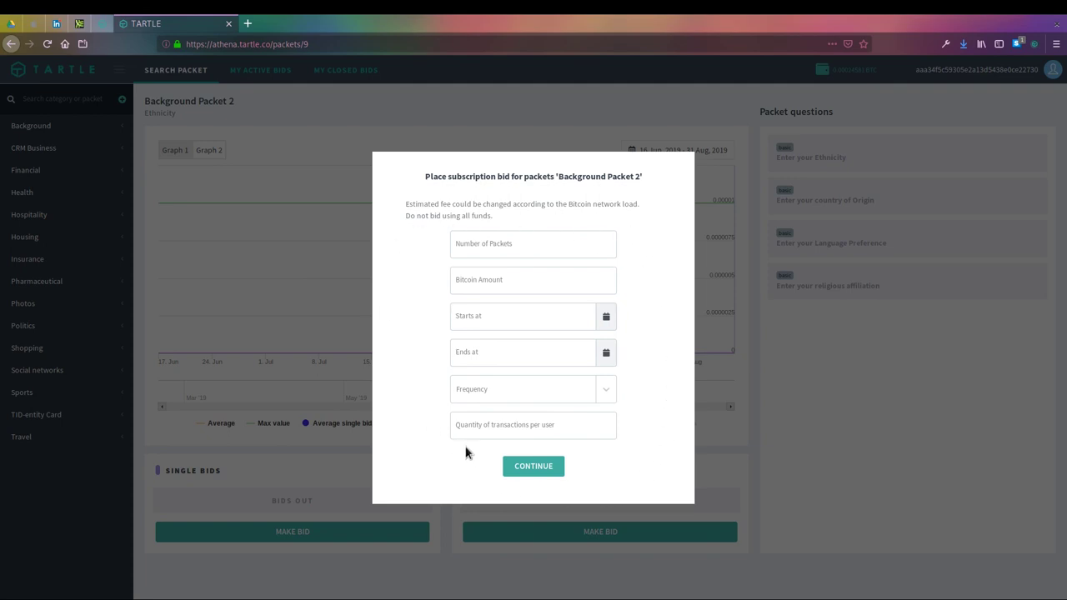
pyautogui.click(336, 476)
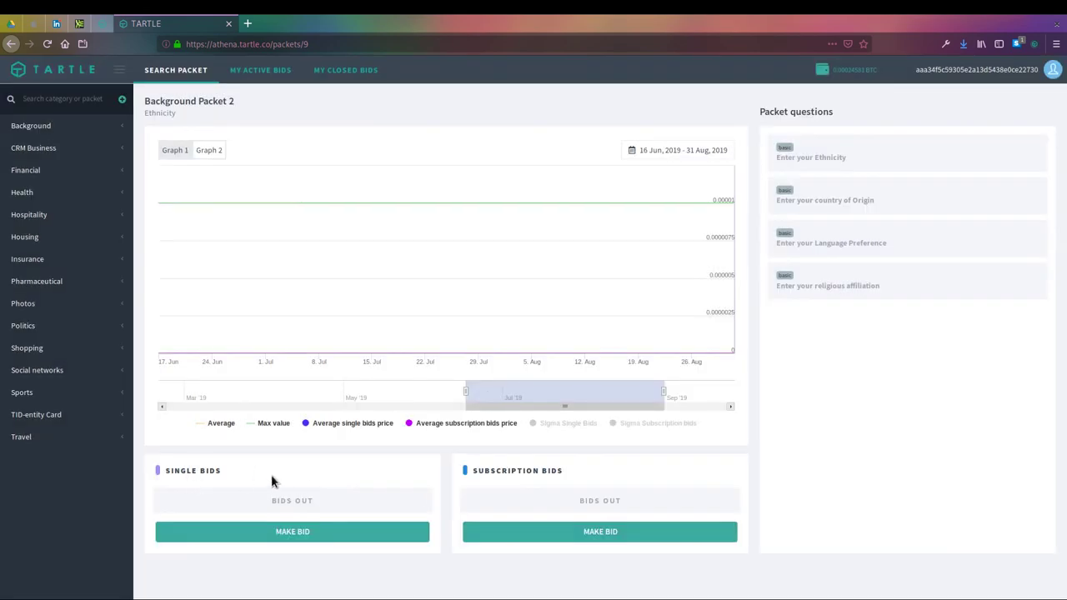
pyautogui.moveTo(224, 473); pyautogui.dragTo(152, 468)
pyautogui.click(292, 467)
pyautogui.moveTo(545, 476); pyautogui.dragTo(481, 476)
pyautogui.tripleClick(476, 477)
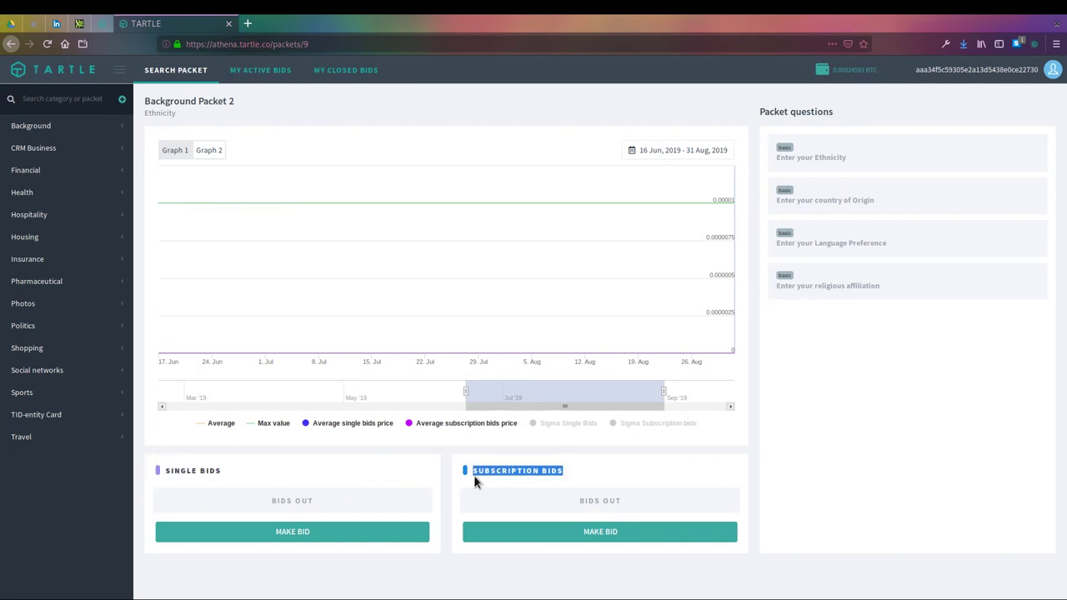
pyautogui.click(596, 457)
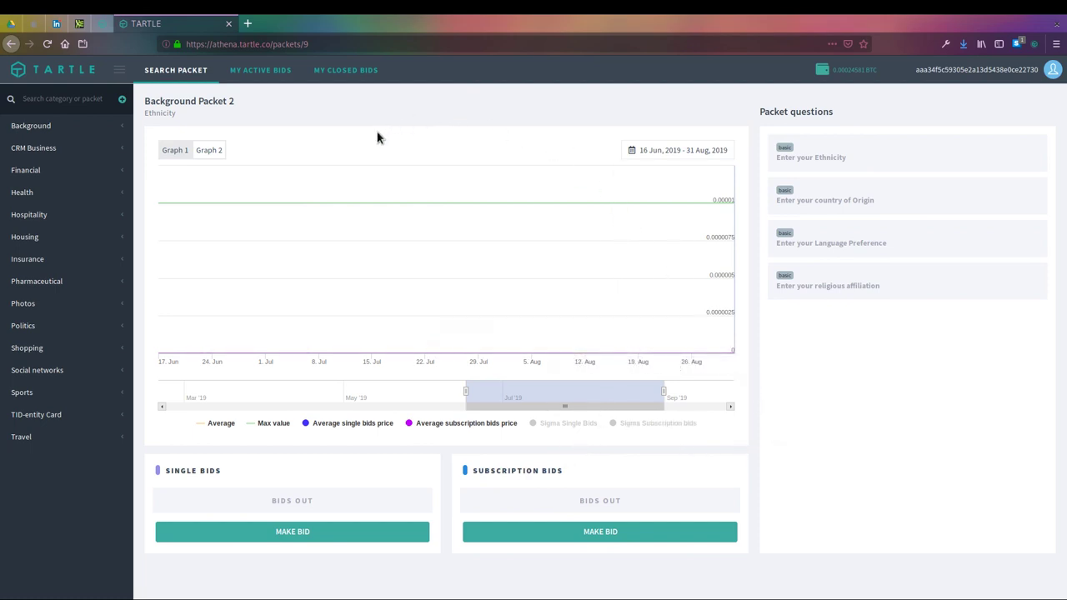
pyautogui.click(265, 74)
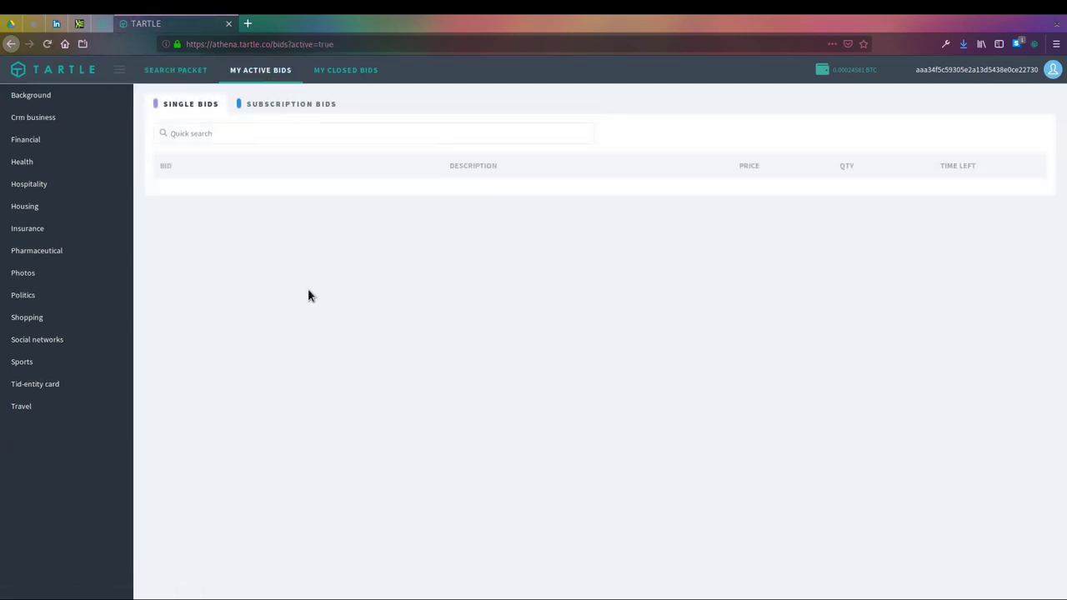
pyautogui.click(292, 104)
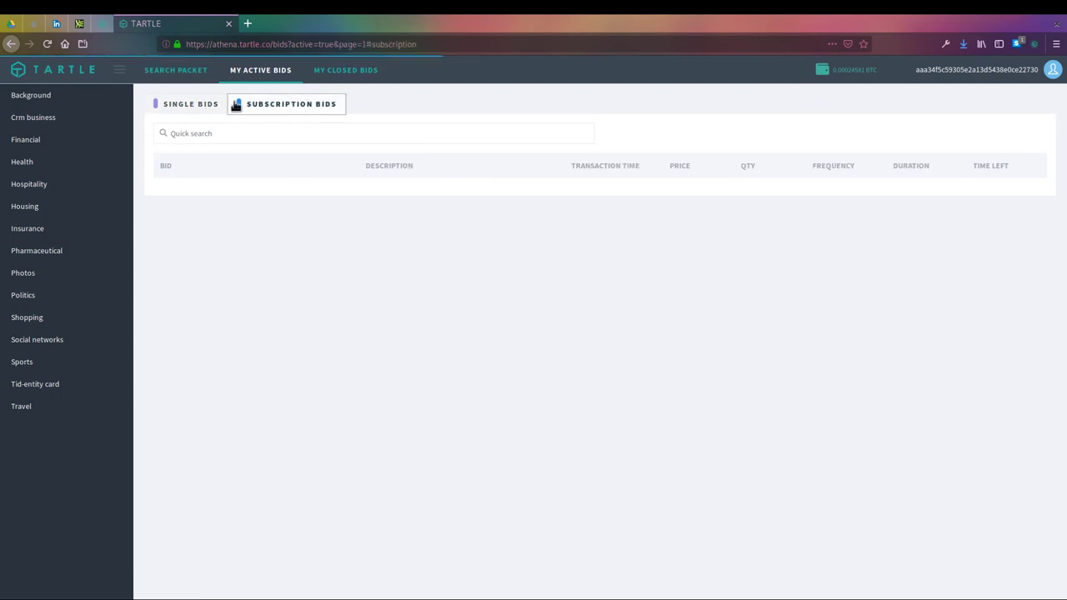
pyautogui.click(179, 104)
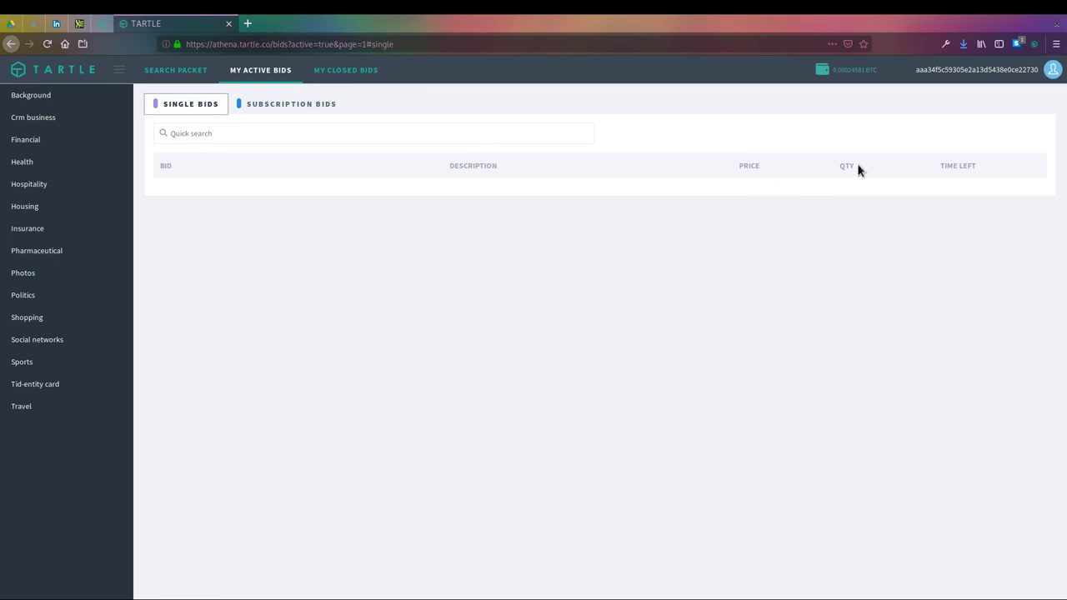
pyautogui.moveTo(980, 167)
pyautogui.mouseDown()
pyautogui.moveTo(940, 167)
pyautogui.moveTo(961, 169)
pyautogui.mouseUp()
pyautogui.click(934, 208)
pyautogui.click(929, 281)
pyautogui.moveTo(964, 170); pyautogui.dragTo(932, 176)
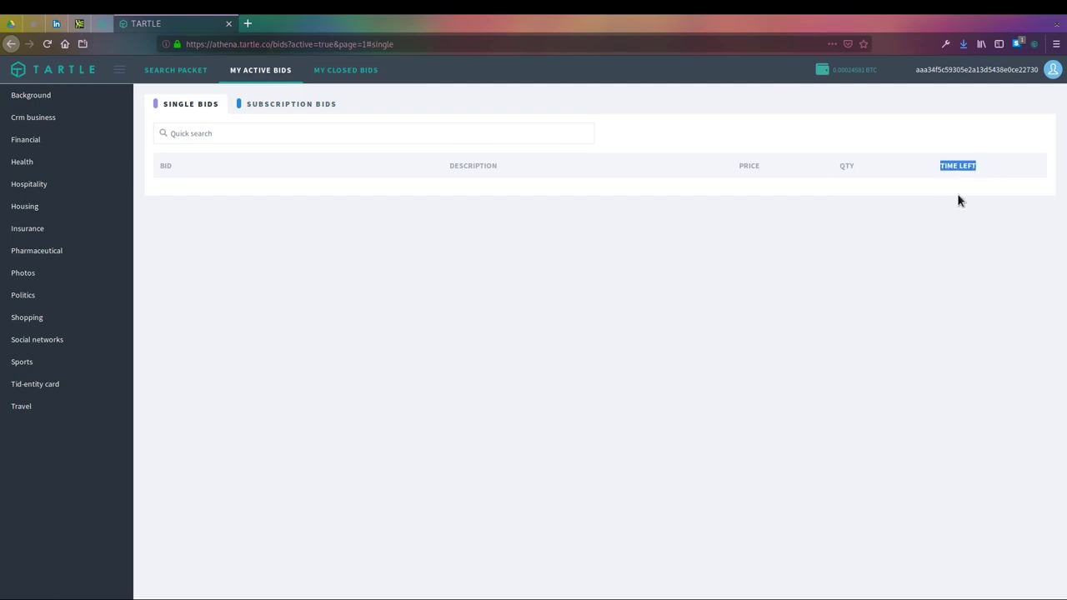
pyautogui.click(961, 216)
pyautogui.click(324, 107)
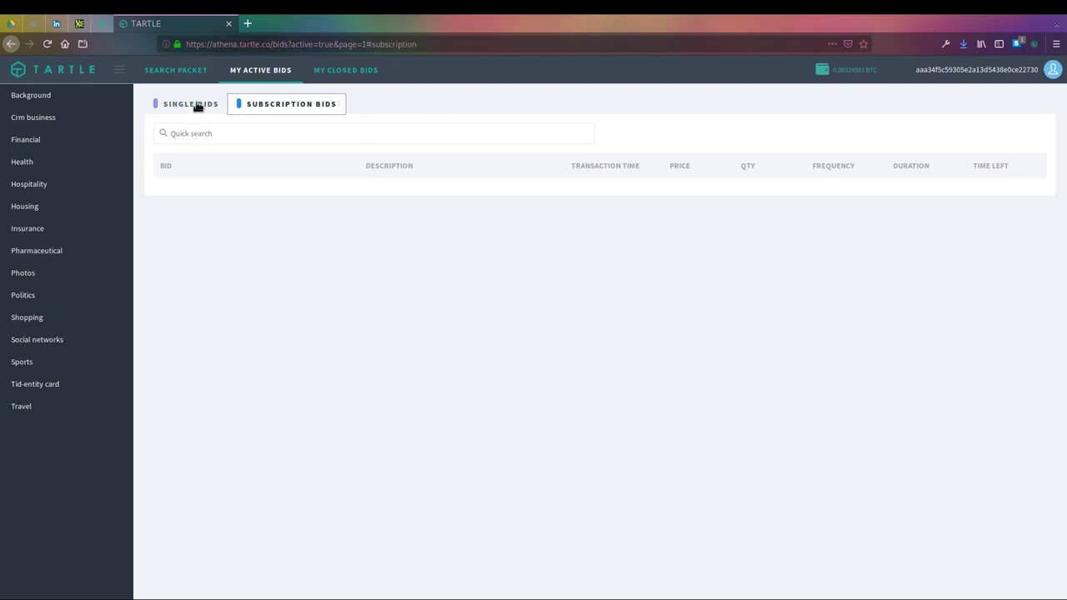
# - Open Background packet 2 from the Background category on the Search Packet page
pyautogui.click(193, 74)
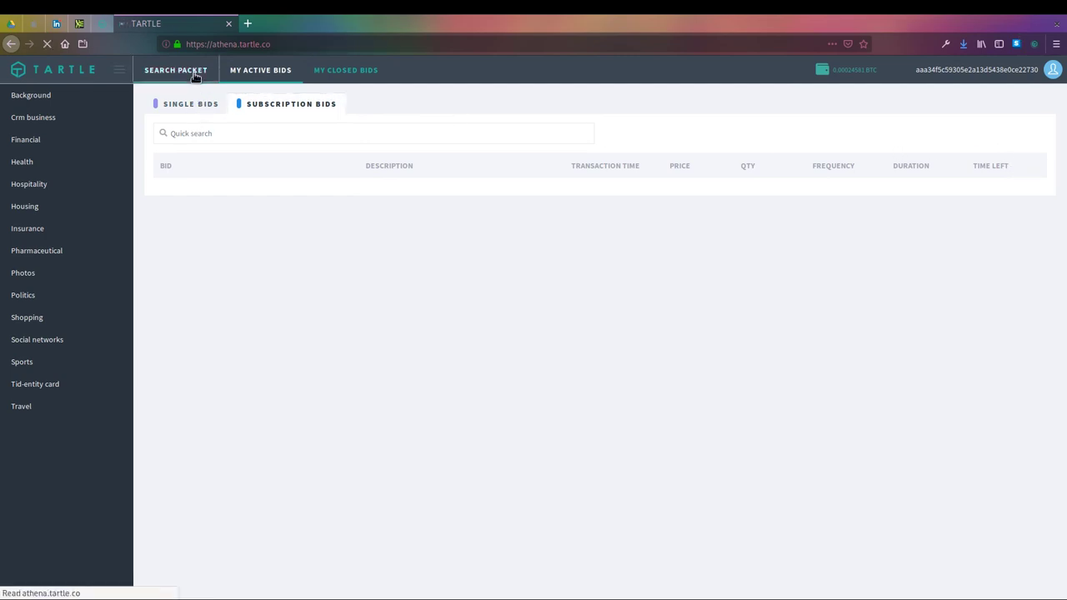
pyautogui.click(60, 124)
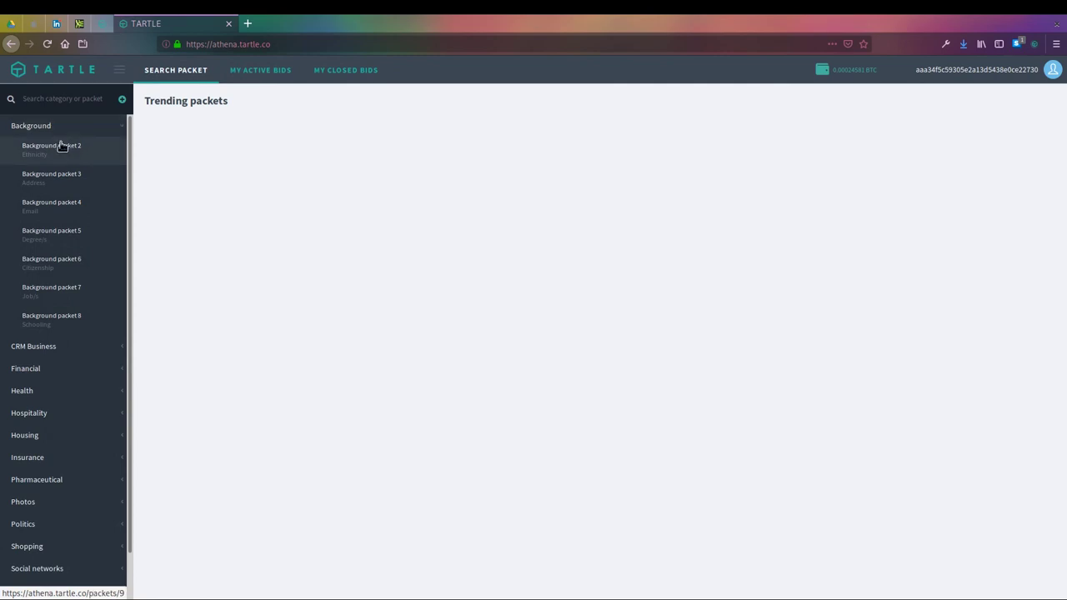
pyautogui.click(62, 148)
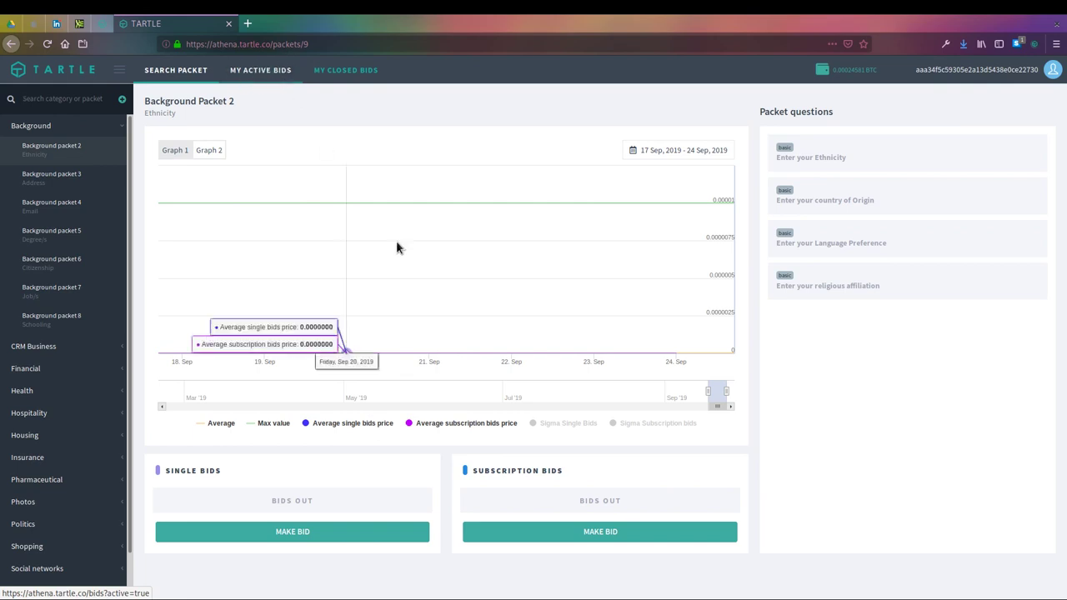
# - Check active single and subscription bids, then view the My Closed Bids list
pyautogui.click(284, 75)
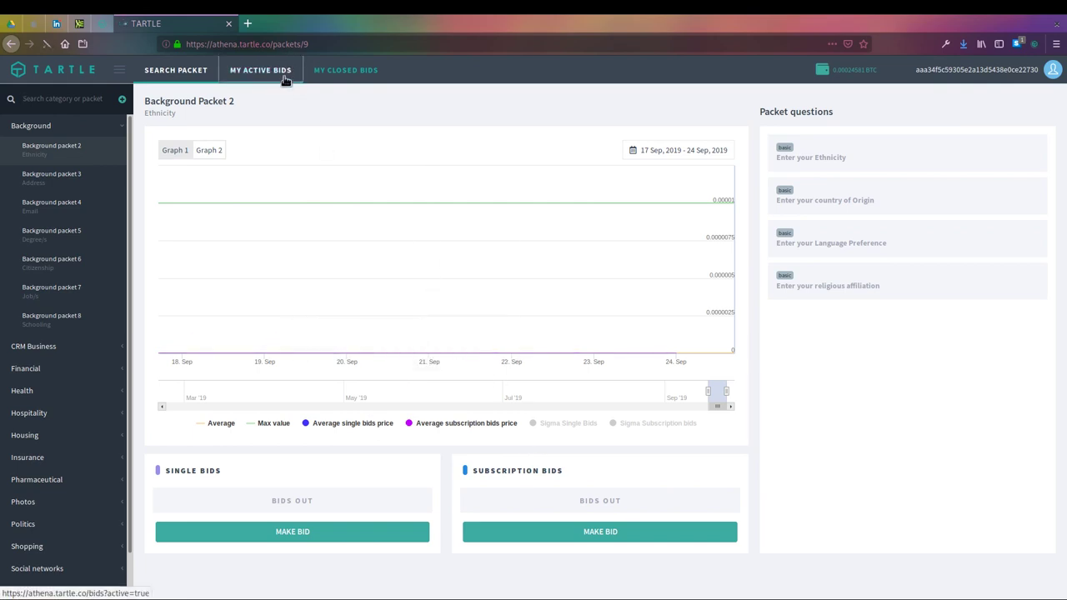
pyautogui.click(272, 107)
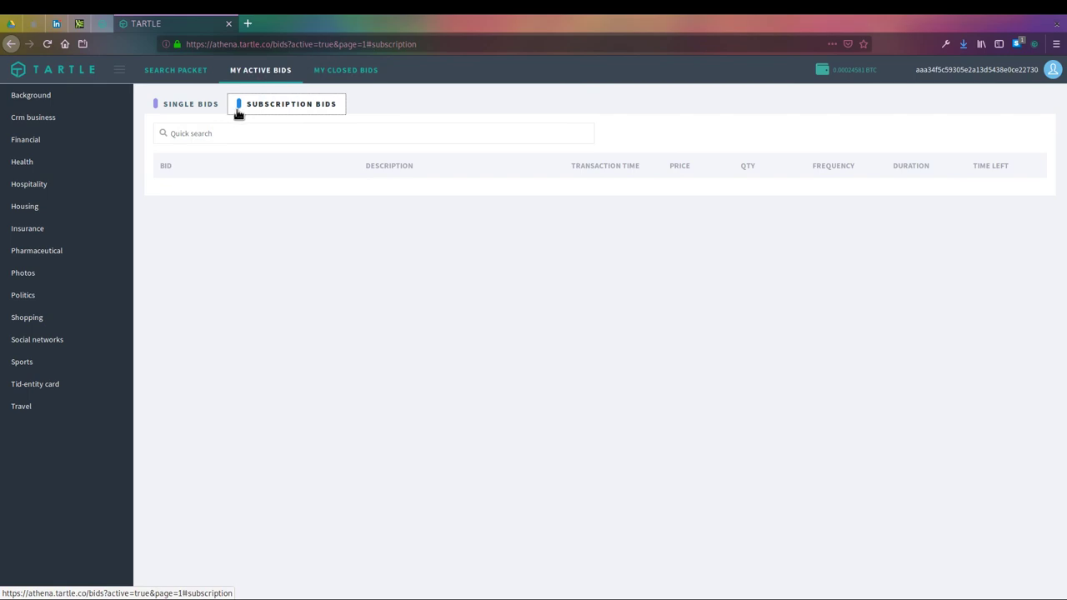
pyautogui.click(316, 71)
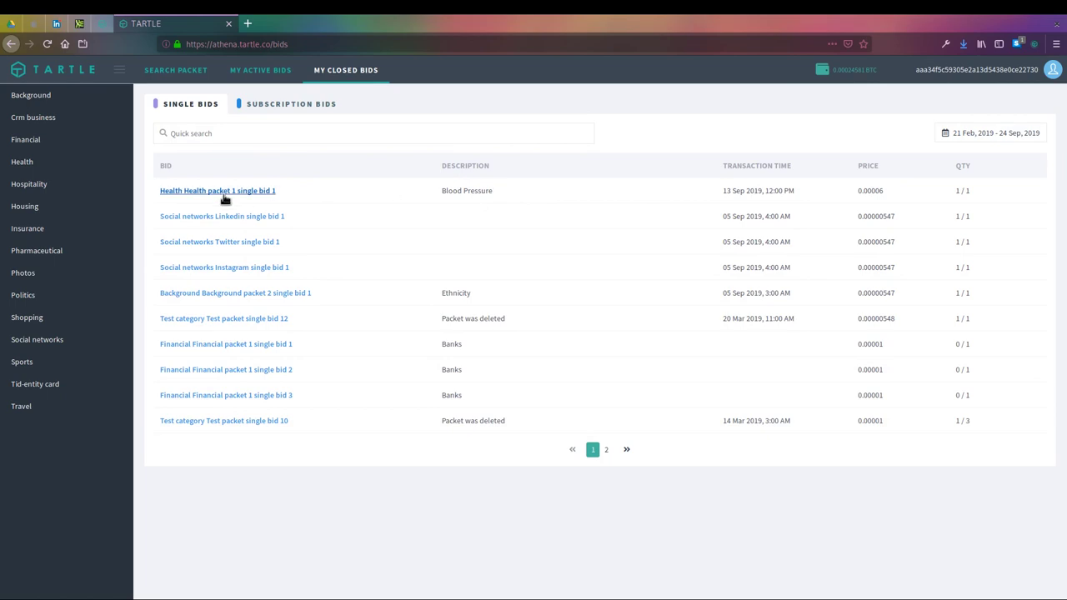
# - View the closed bid 'Health Health packet 1 single bid 1', then return to Search Packet
pyautogui.click(263, 196)
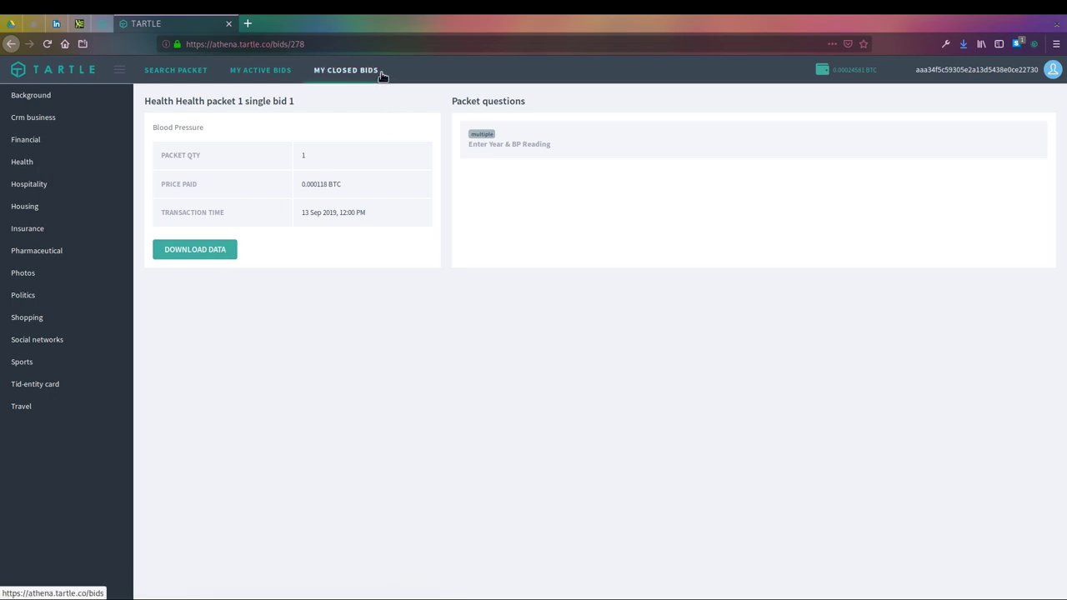
pyautogui.click(59, 79)
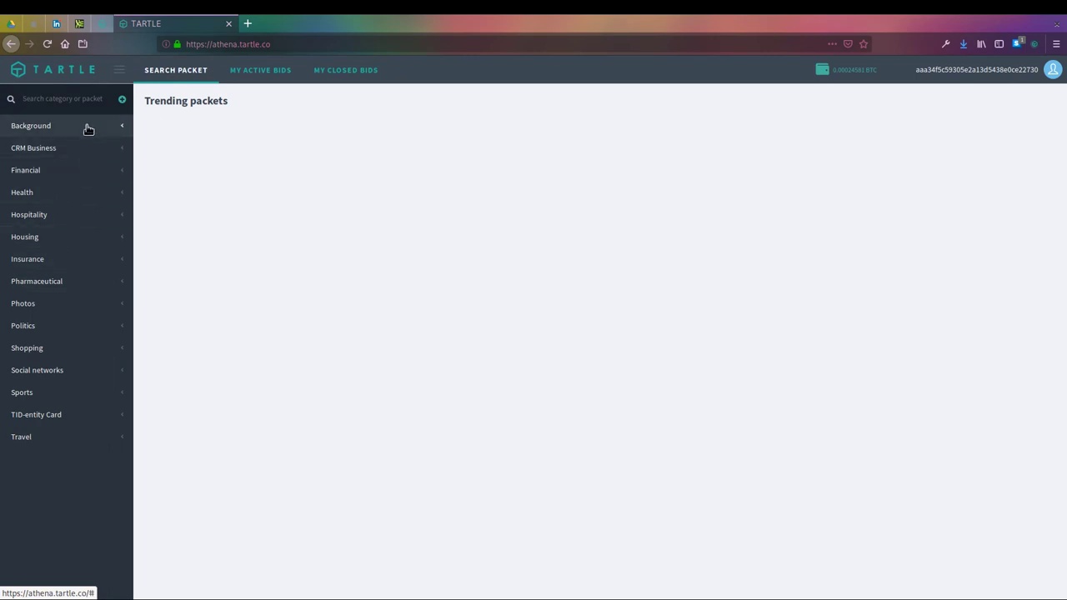
# - Open Financial packet 1 (Banks) from the Financial category and review its questions
pyautogui.click(86, 175)
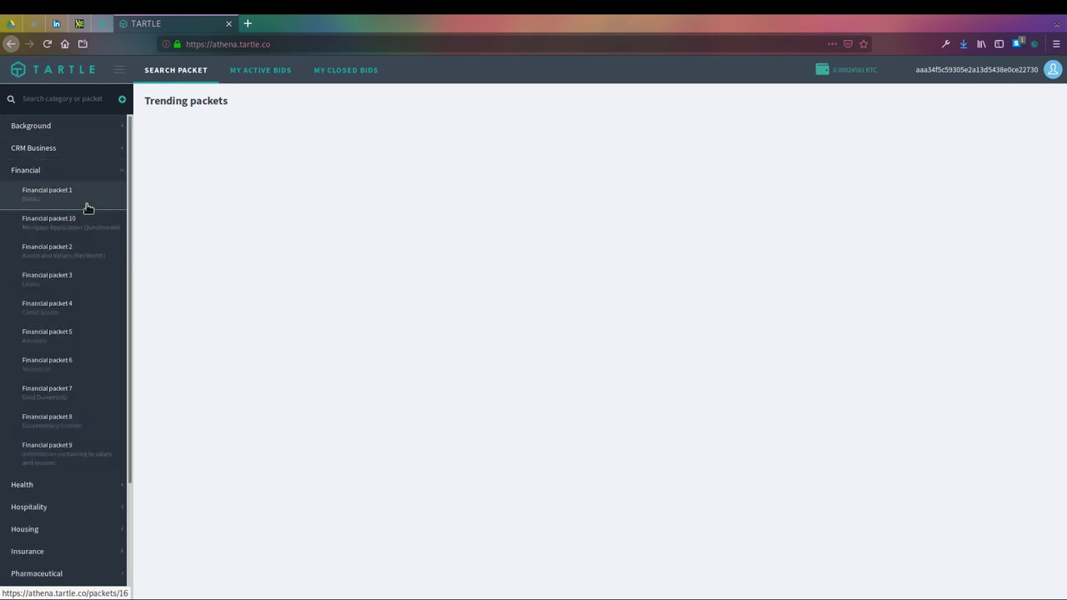
pyautogui.click(87, 208)
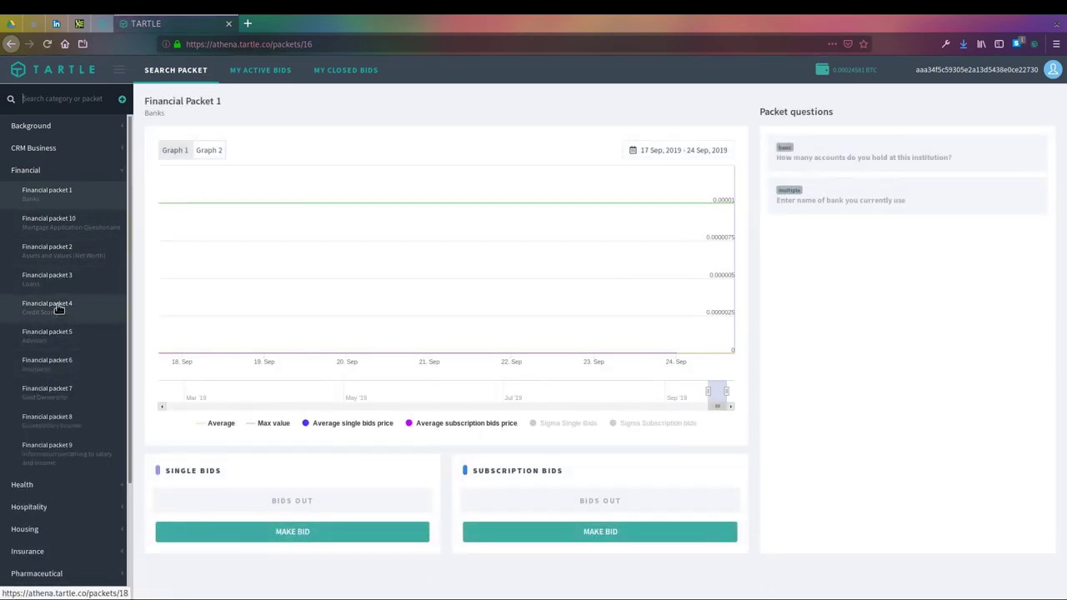
pyautogui.scroll(-2, 49, 464)
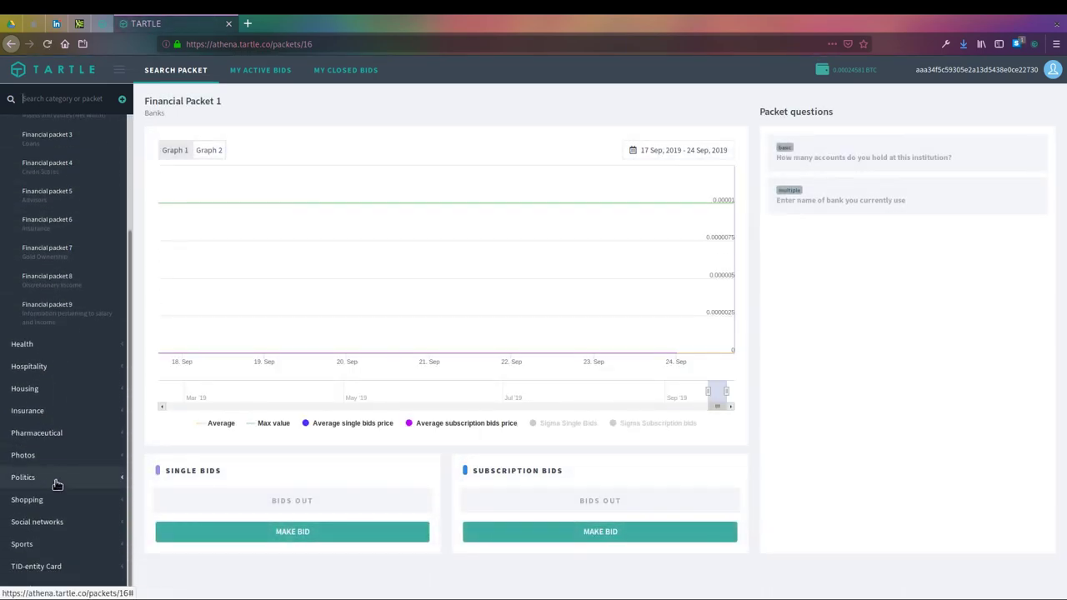
pyautogui.scroll(3, 54, 479)
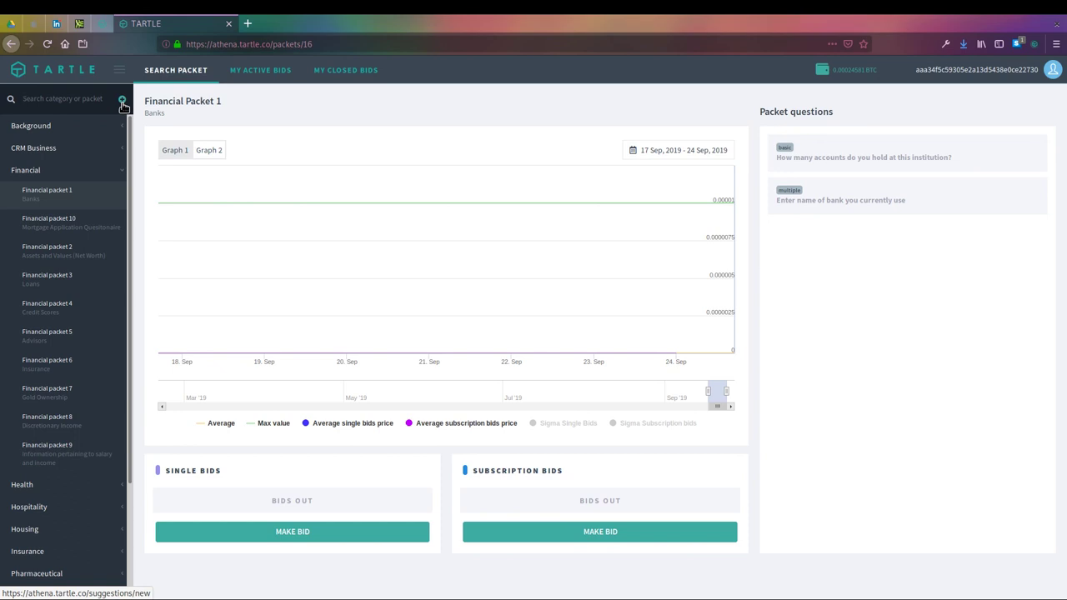
# - Open the suggestion forms, toggling between Suggest Packet and Suggest Category and ending on Suggest Category
pyautogui.click(123, 102)
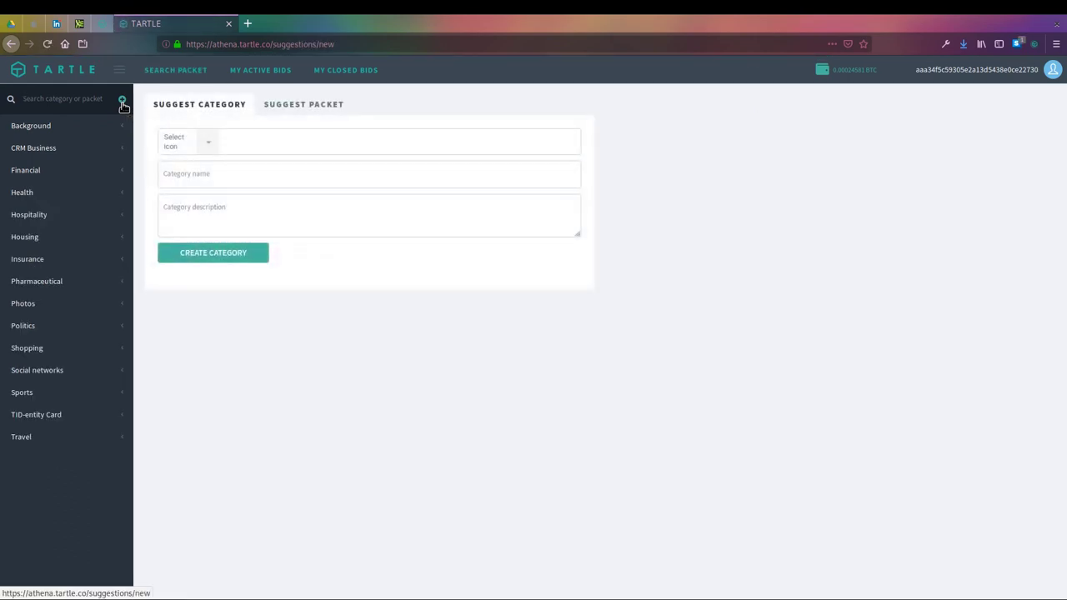
pyautogui.click(108, 100)
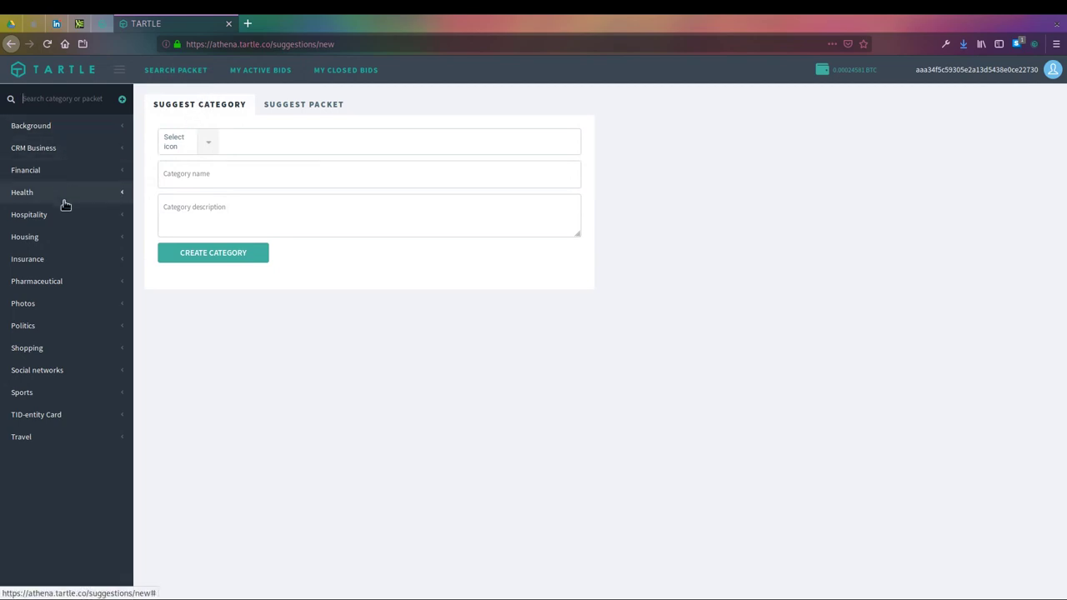
pyautogui.click(89, 125)
pyautogui.click(298, 110)
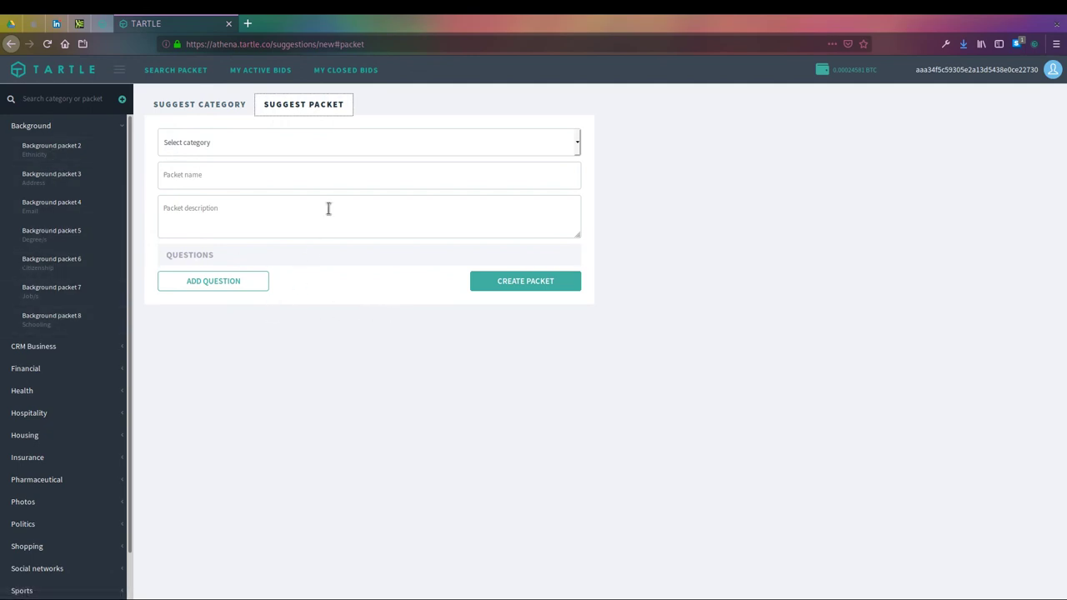
pyautogui.click(200, 106)
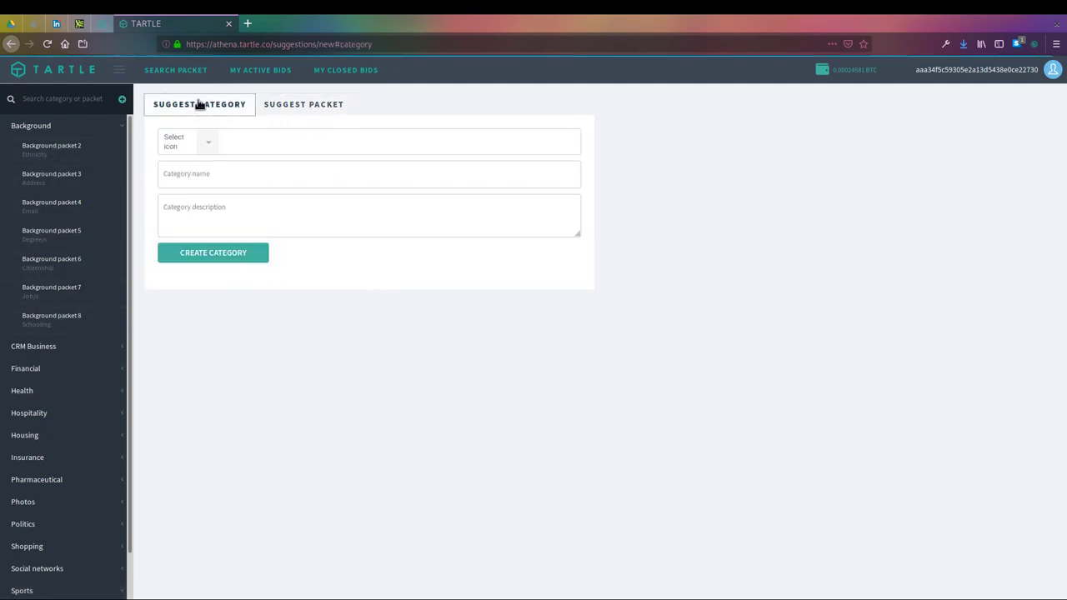
pyautogui.click(77, 127)
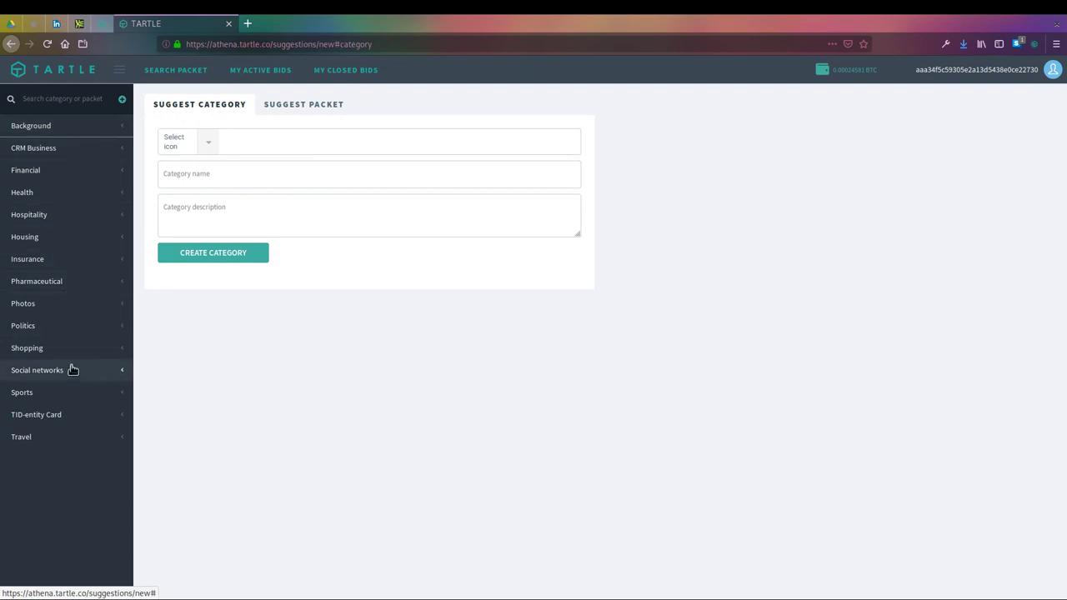
pyautogui.click(71, 149)
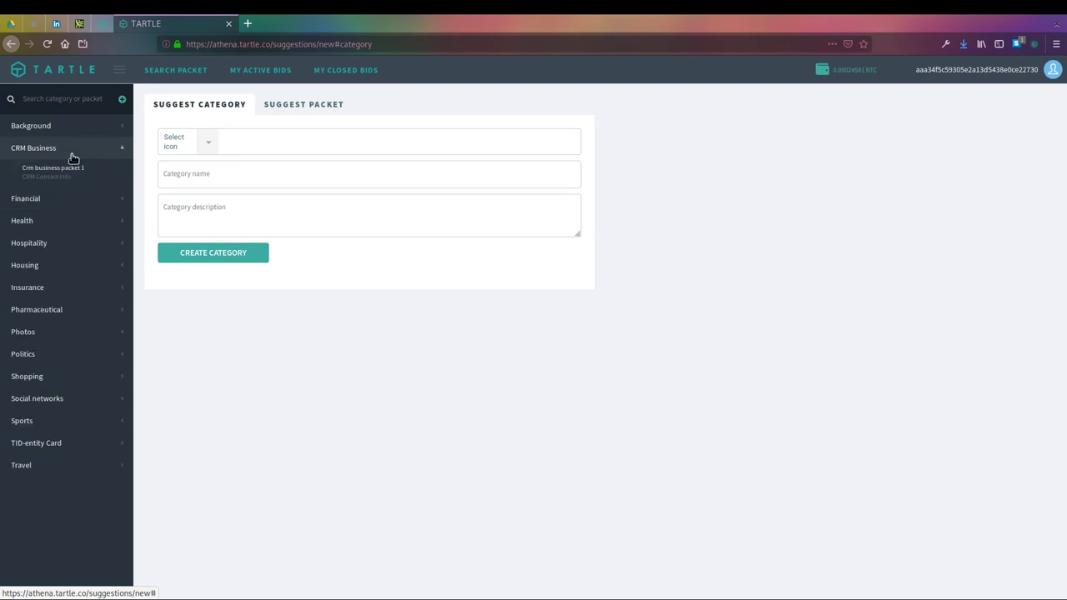
# - Open CRM Business packet 1, then view the wallet's 0.00024581 BTC balance and recent transactions
pyautogui.click(73, 171)
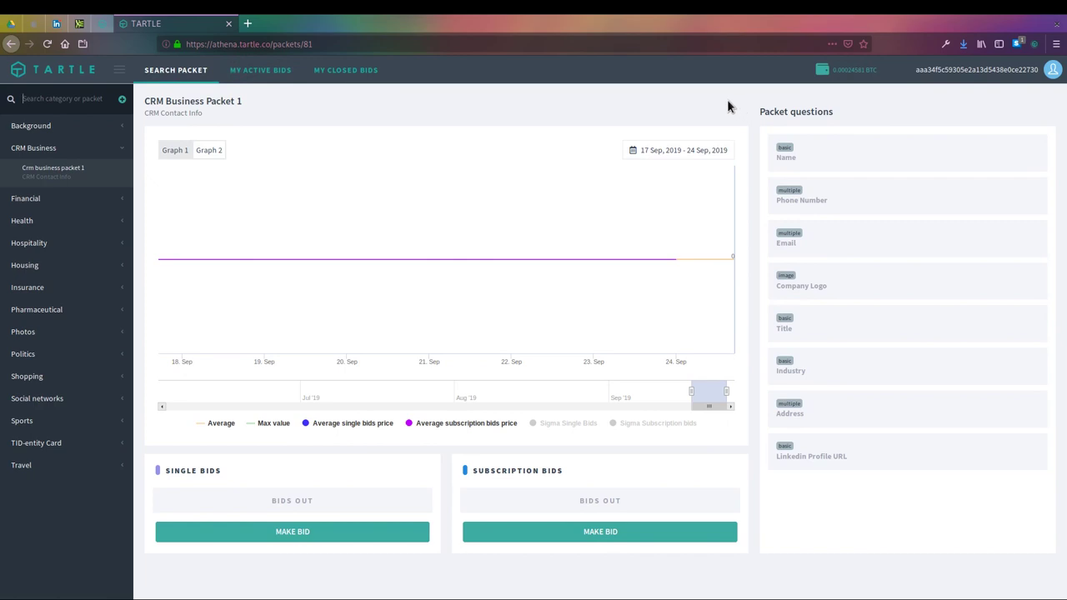
pyautogui.click(867, 69)
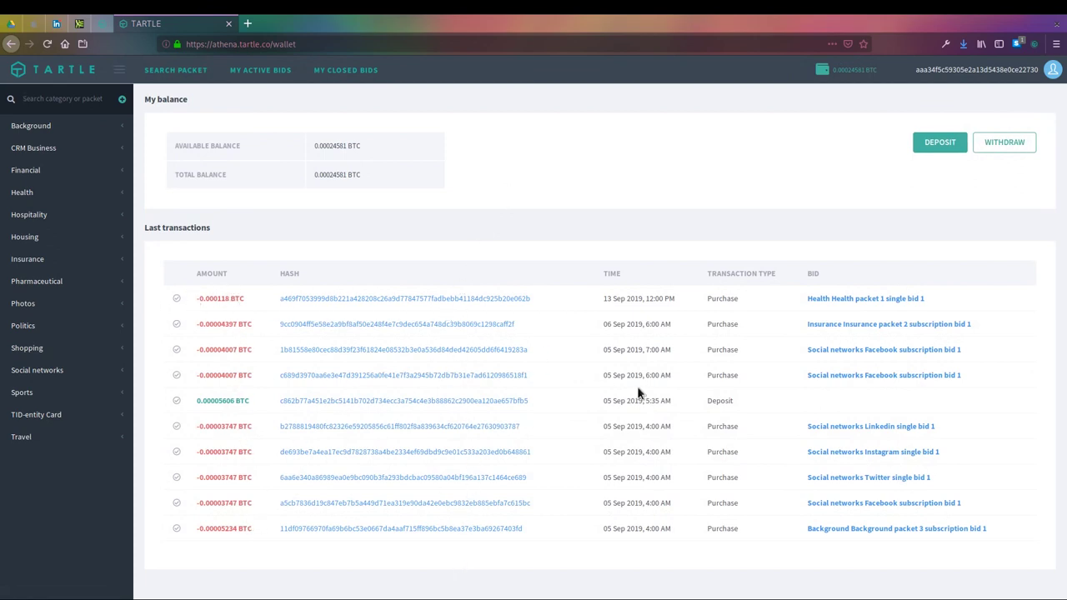
pyautogui.moveTo(371, 158); pyautogui.dragTo(315, 174)
pyautogui.click(756, 154)
pyautogui.click(950, 67)
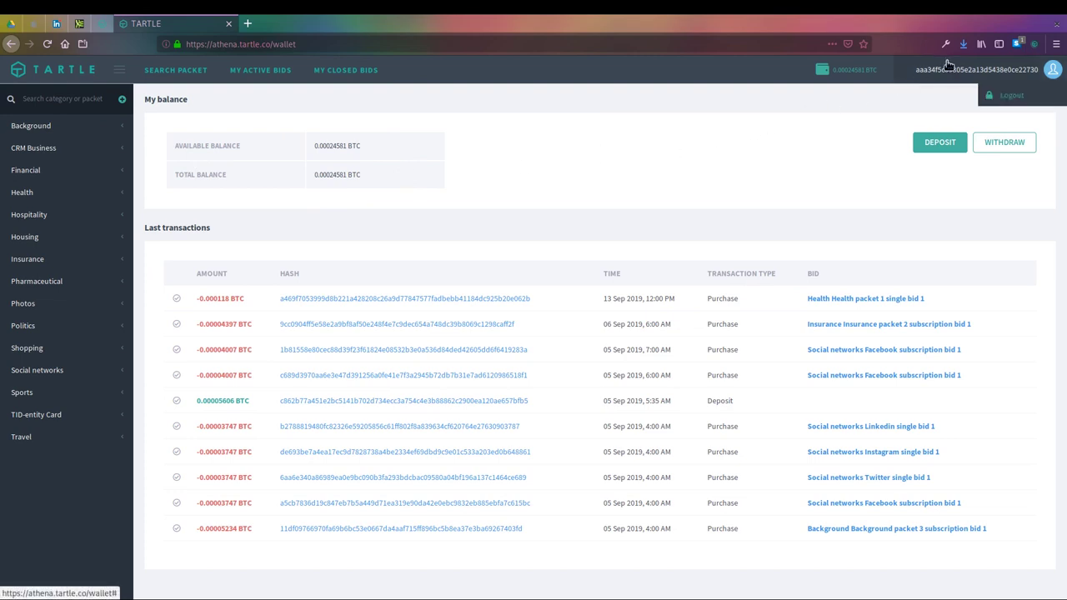